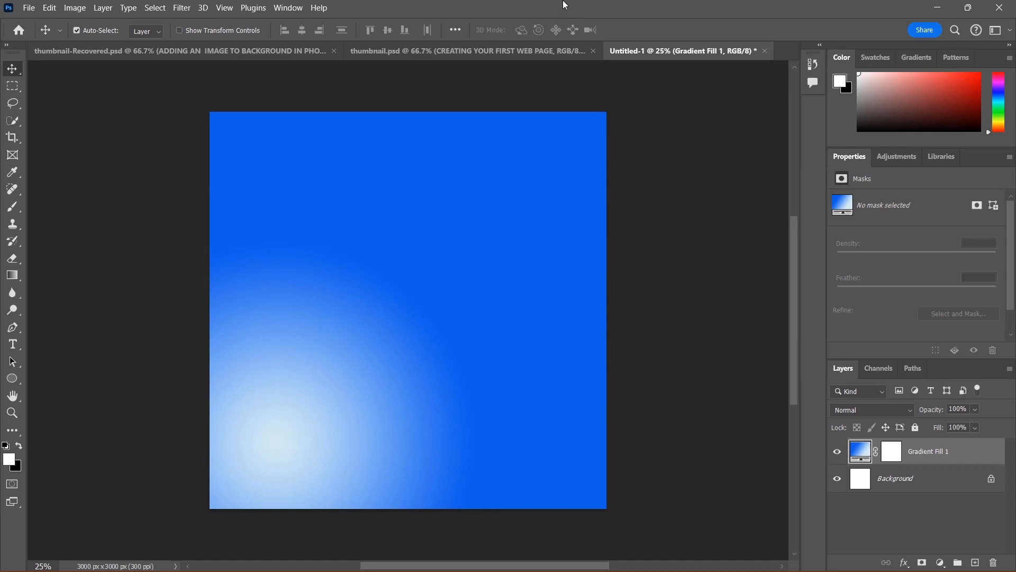
# Step: Place the Desktop image 3229329 into the document as an embedded layer
pyautogui.moveTo(560, 3)
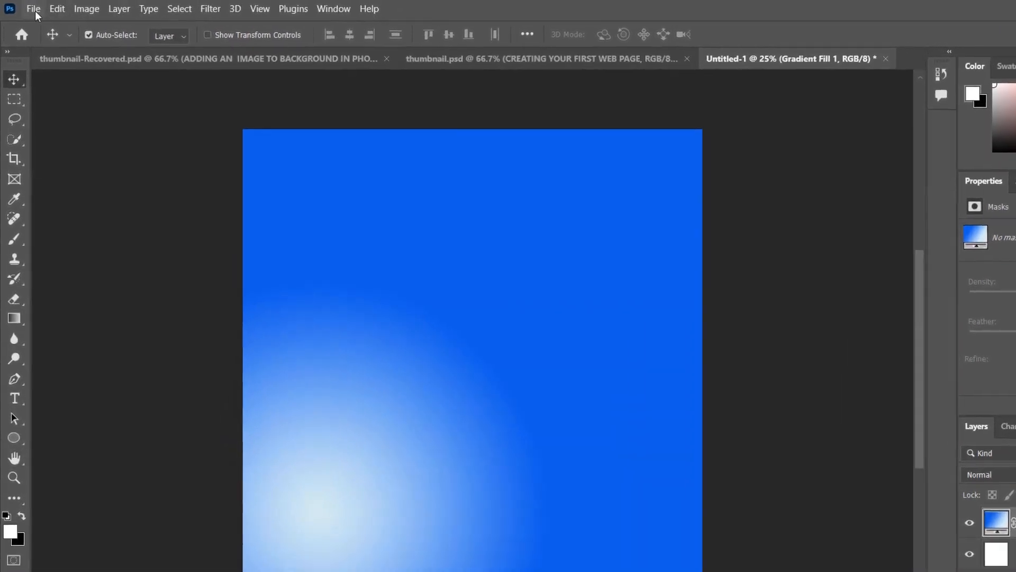
pyautogui.click(37, 10)
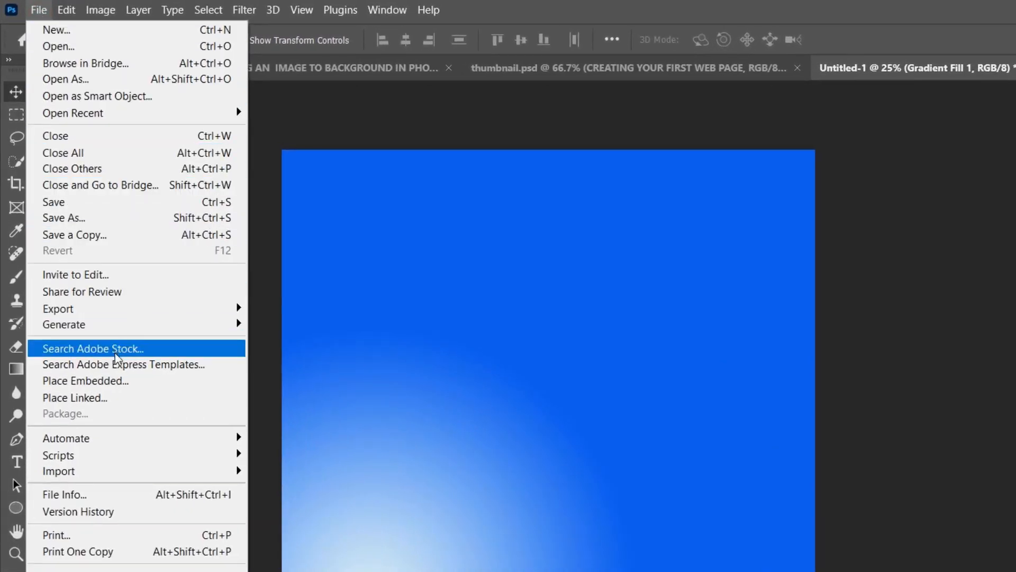
pyautogui.click(96, 385)
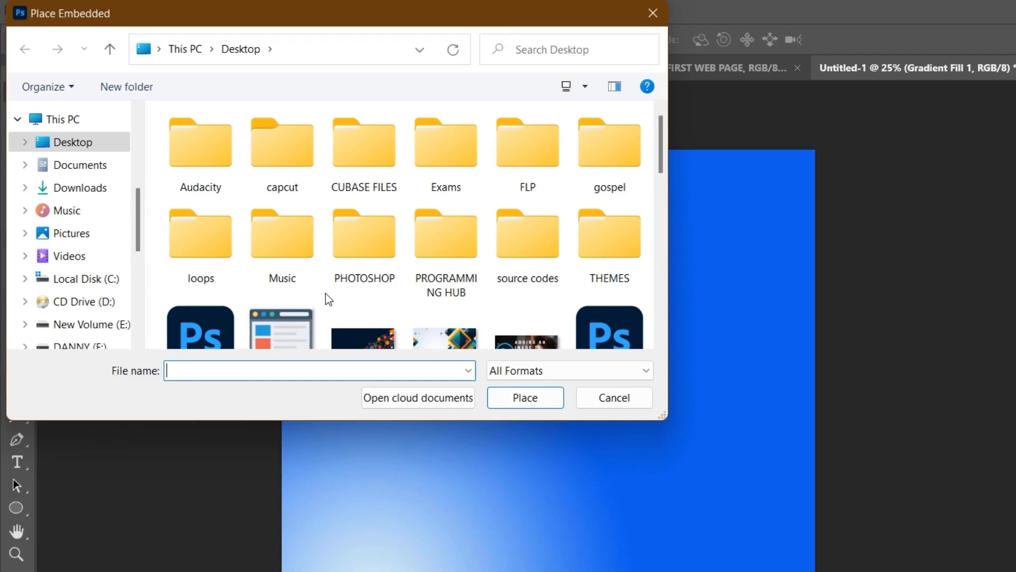
pyautogui.scroll(-2, 326, 293)
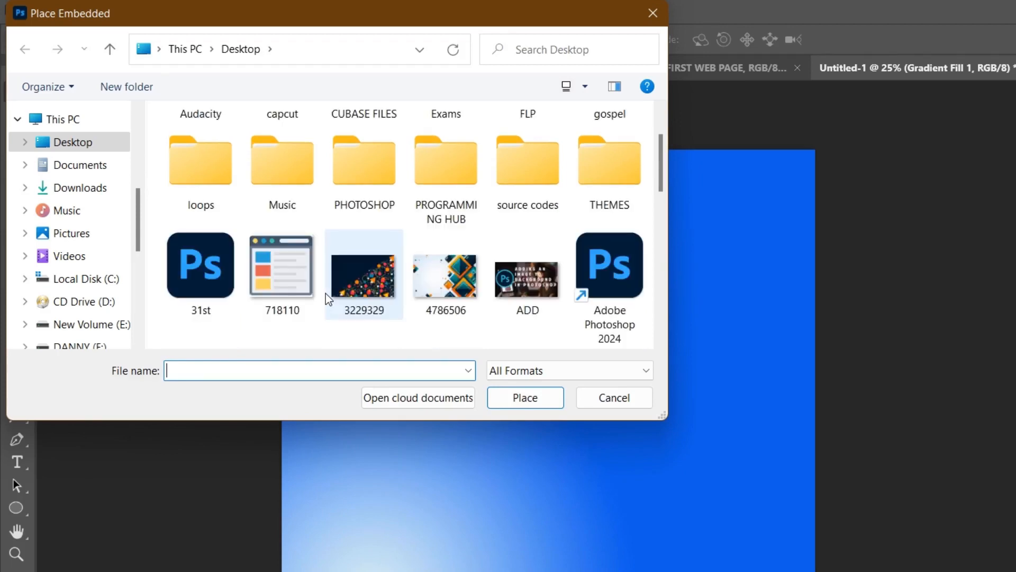
pyautogui.click(84, 152)
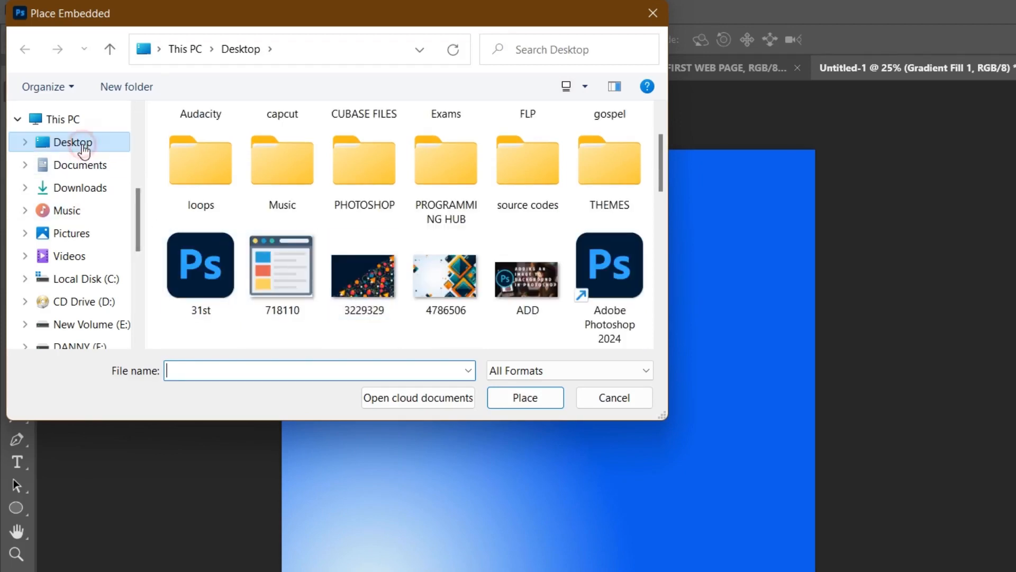
pyautogui.scroll(-2, 370, 248)
pyautogui.scroll(-2, 370, 249)
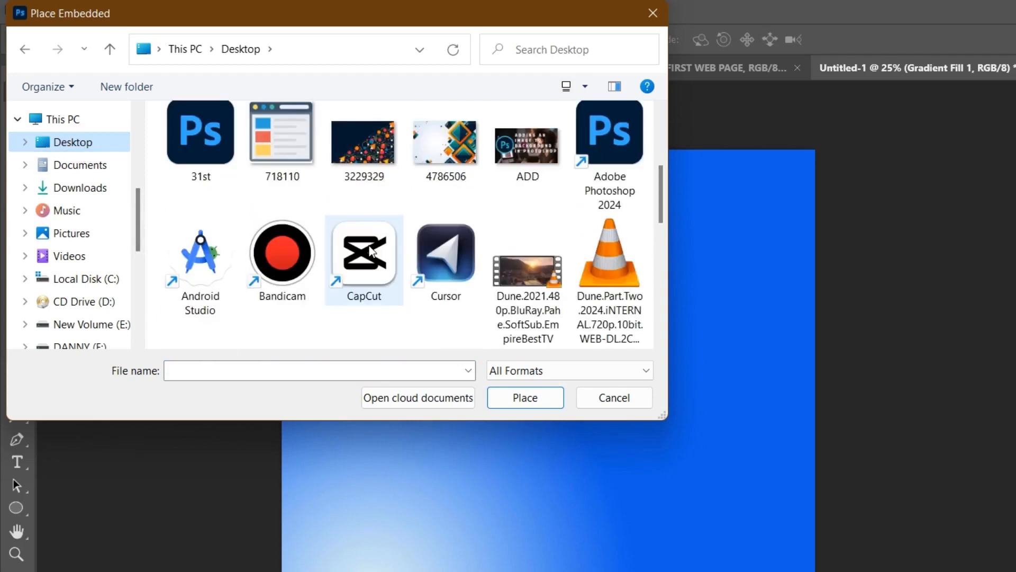
pyautogui.click(370, 154)
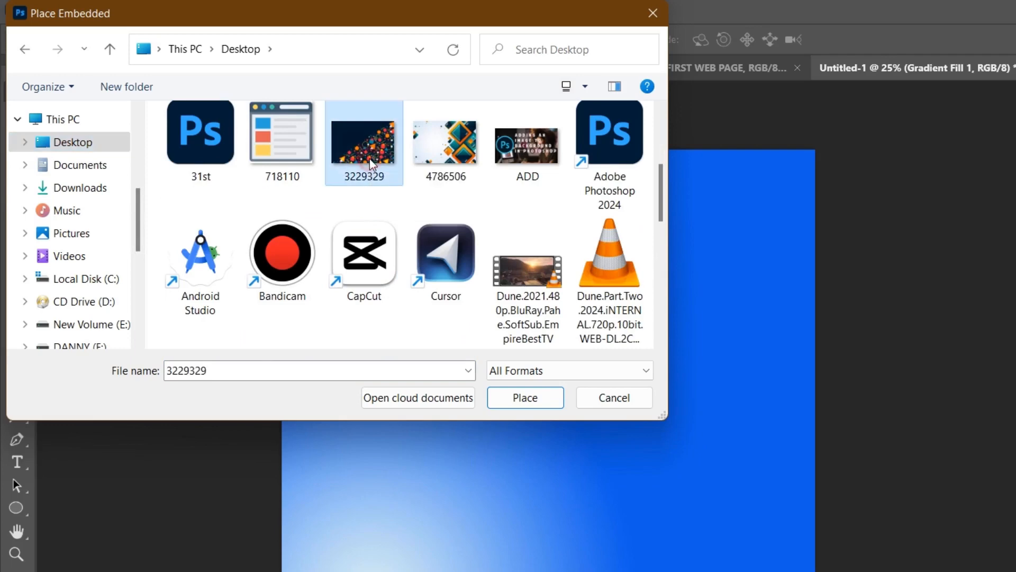
pyautogui.click(534, 395)
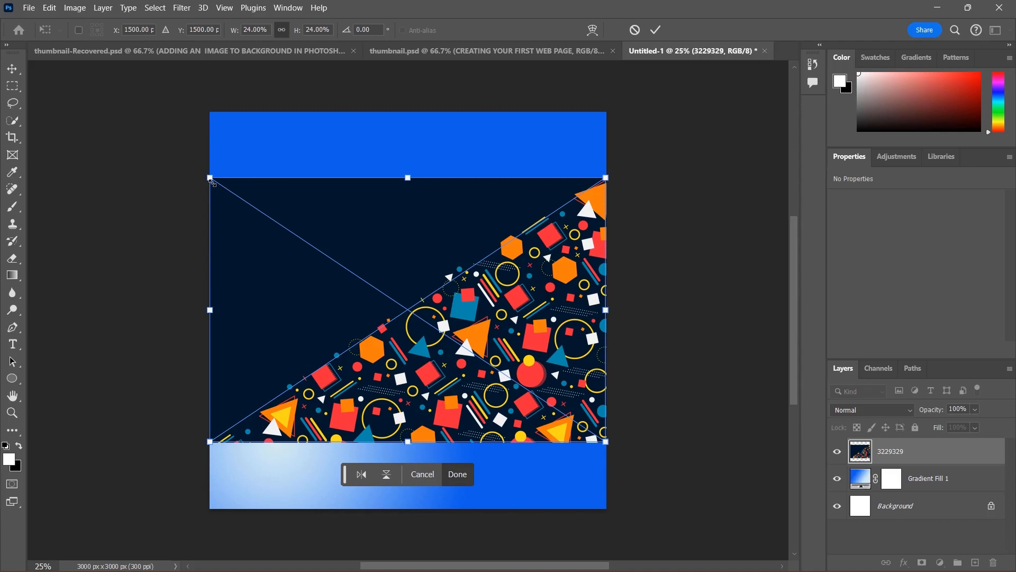
# Step: Enlarge the placed image so it covers the whole canvas and commit the transform
pyautogui.moveTo(212, 183); pyautogui.dragTo(180, 69)
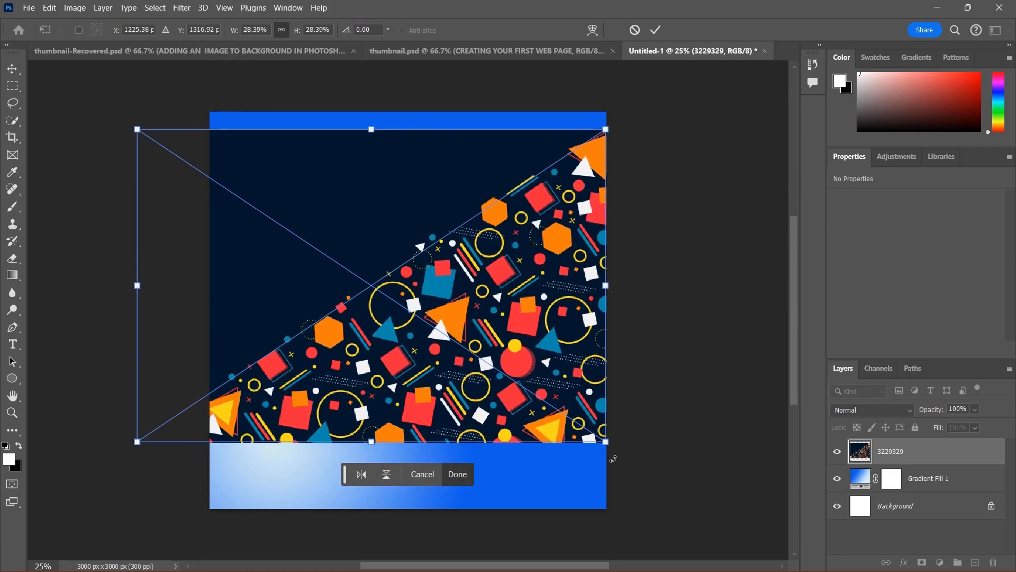
pyautogui.moveTo(606, 442); pyautogui.dragTo(729, 505)
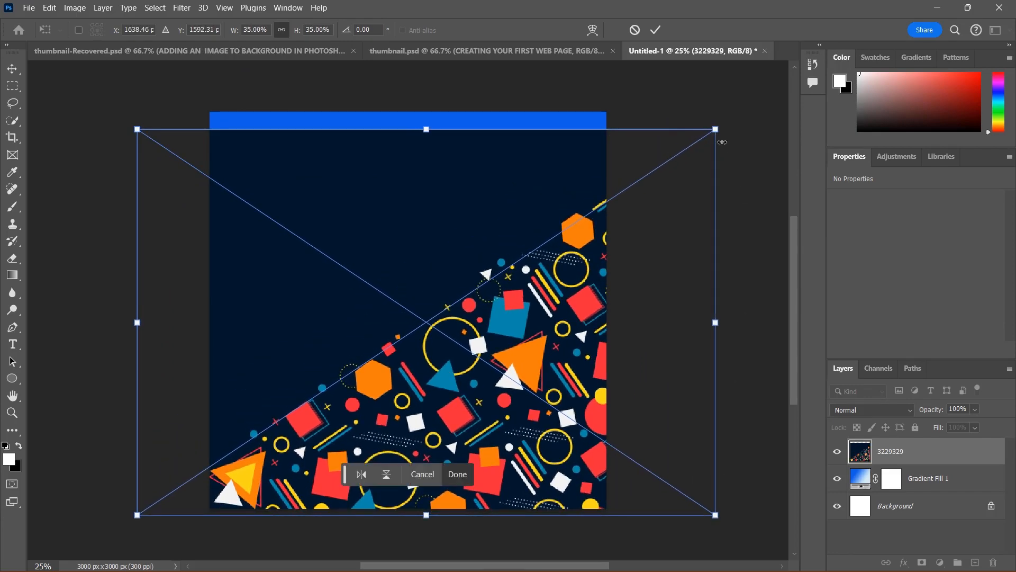
pyautogui.moveTo(716, 130); pyautogui.dragTo(741, 94)
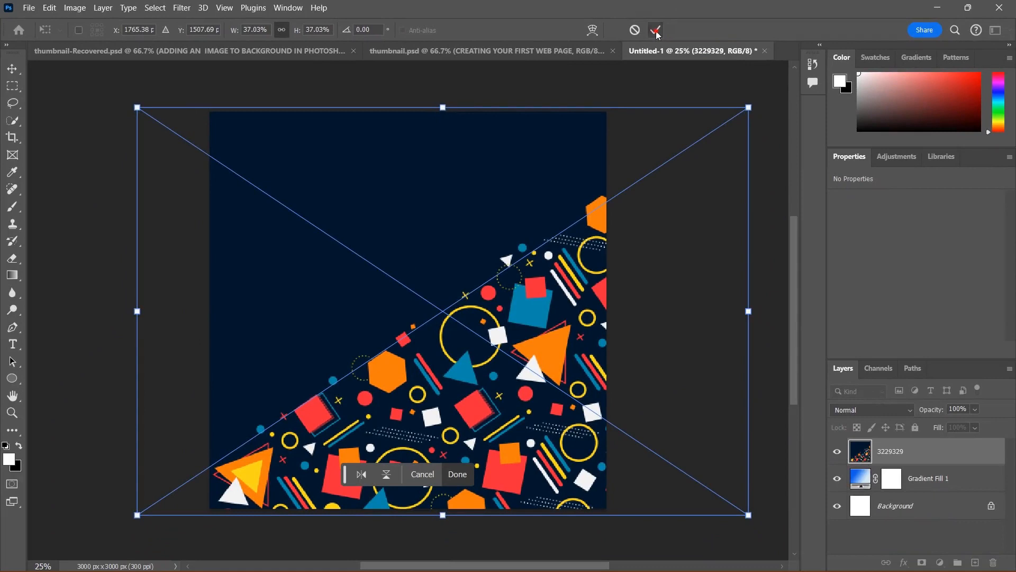
pyautogui.click(671, 33)
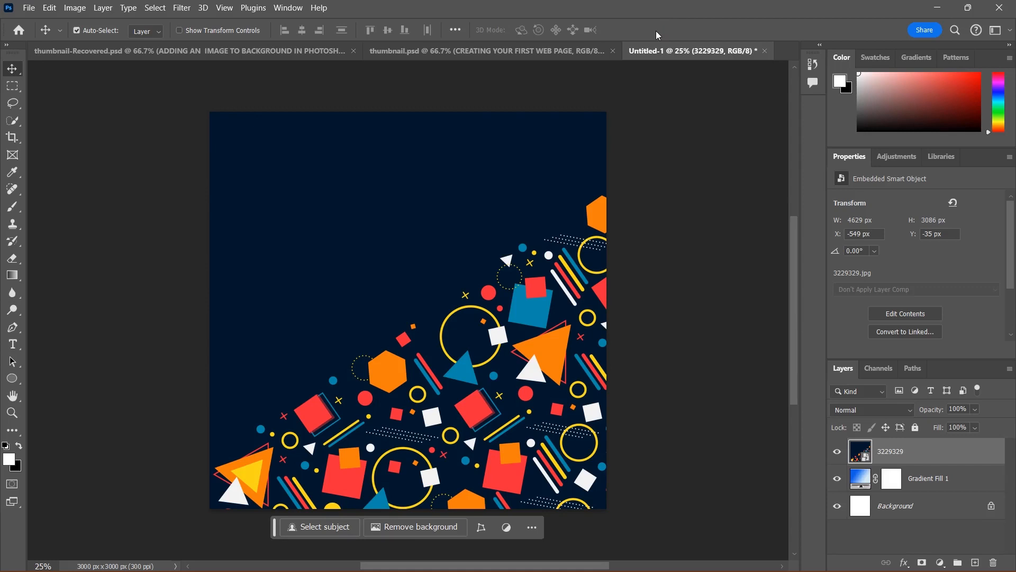
# Step: Delete the placed 3229329 image layer
pyautogui.click(31, 8)
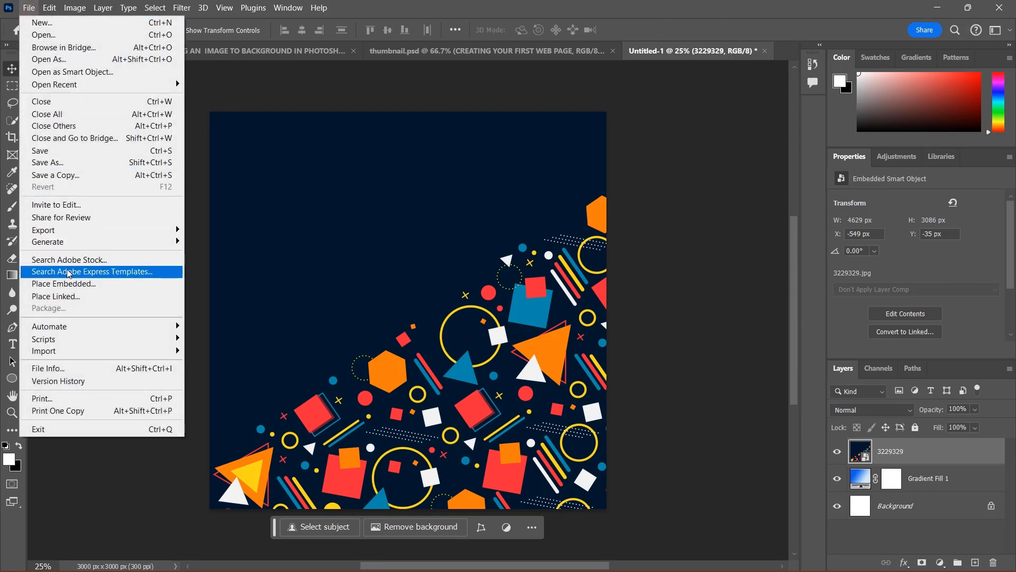
pyautogui.click(101, 467)
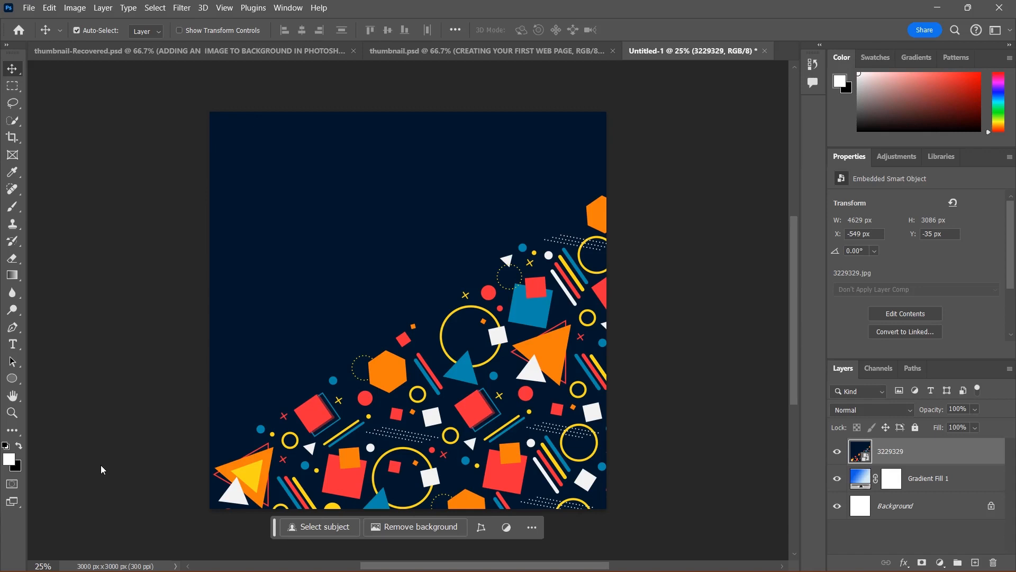
pyautogui.moveTo(487, 570)
pyautogui.press('Delete')
pyautogui.moveTo(645, 569)
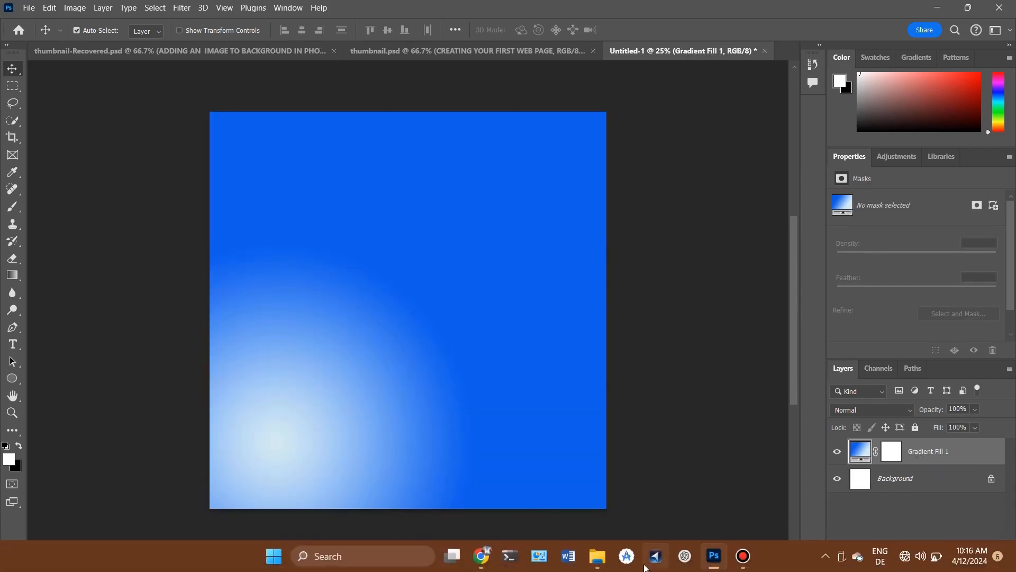
# Step: Switch to File Explorer, open the Desktop folder and drag the 3229329 image onto the canvas
pyautogui.moveTo(603, 566)
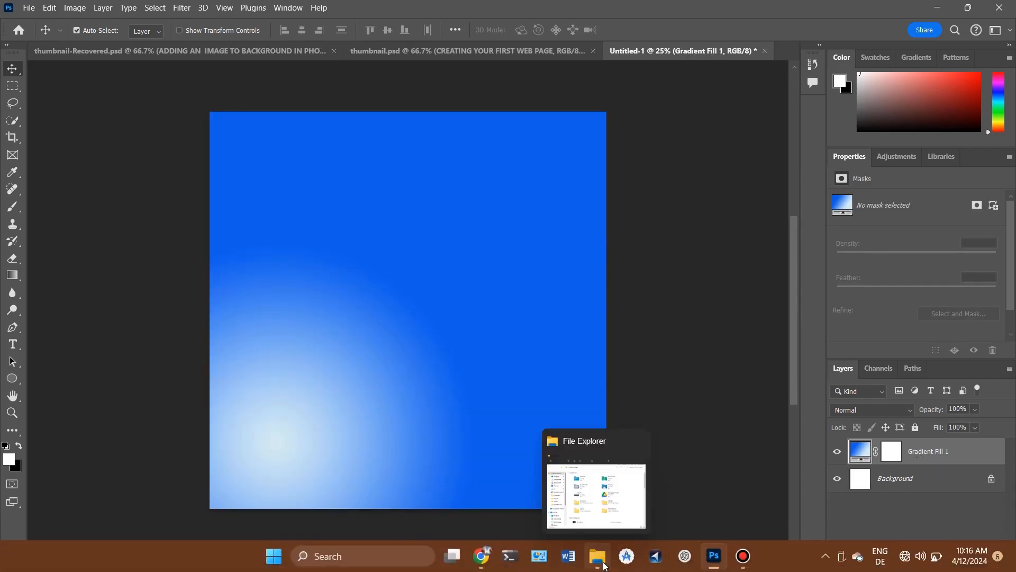
pyautogui.click(603, 565)
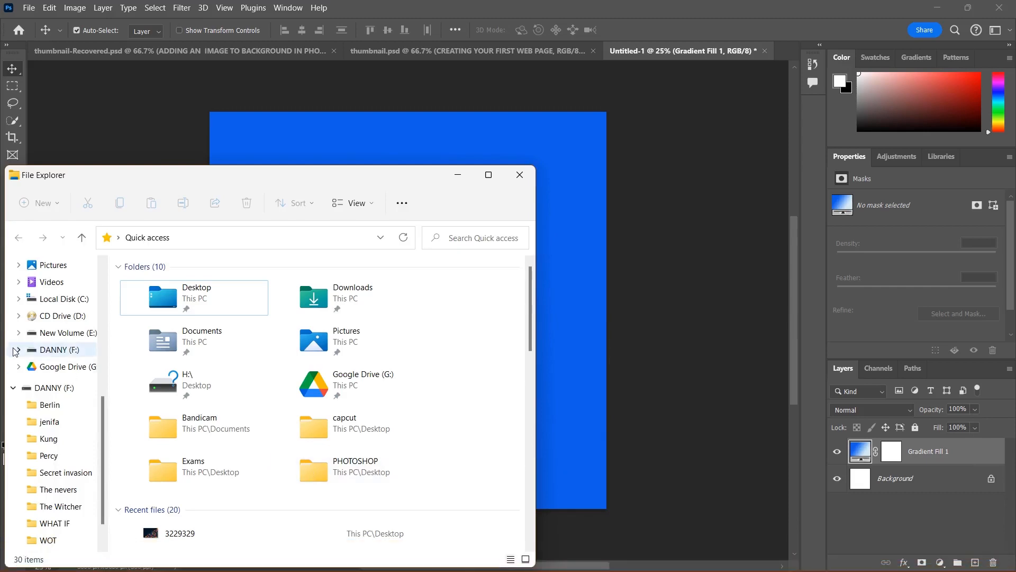
pyautogui.scroll(4, 38, 325)
pyautogui.scroll(3, 38, 326)
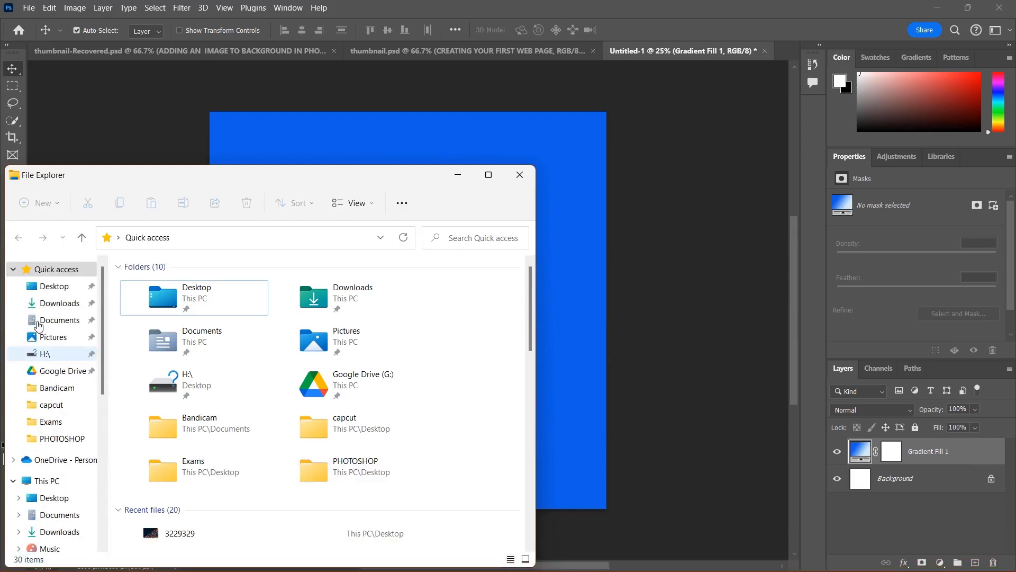
pyautogui.click(57, 286)
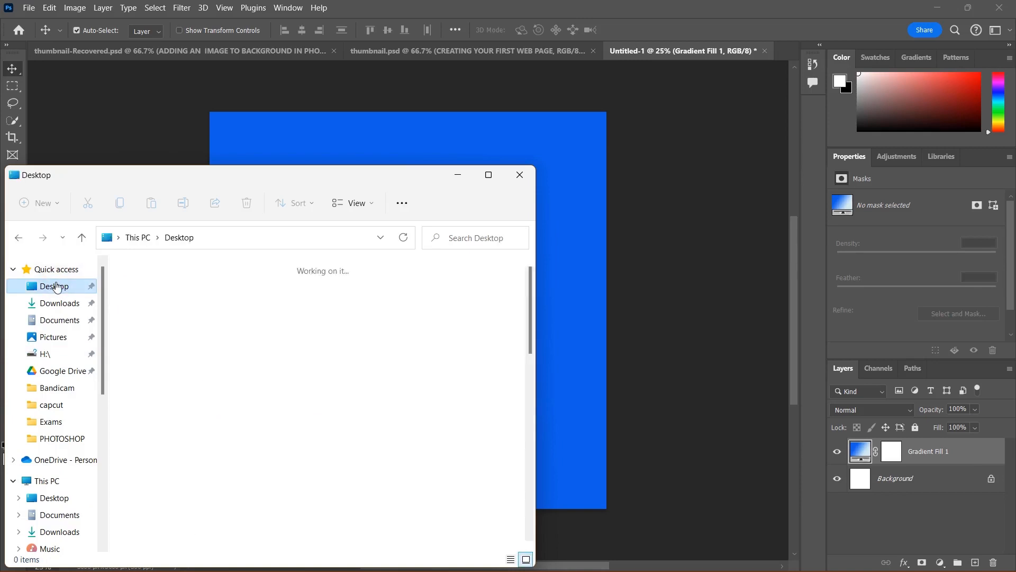
pyautogui.scroll(-1, 334, 411)
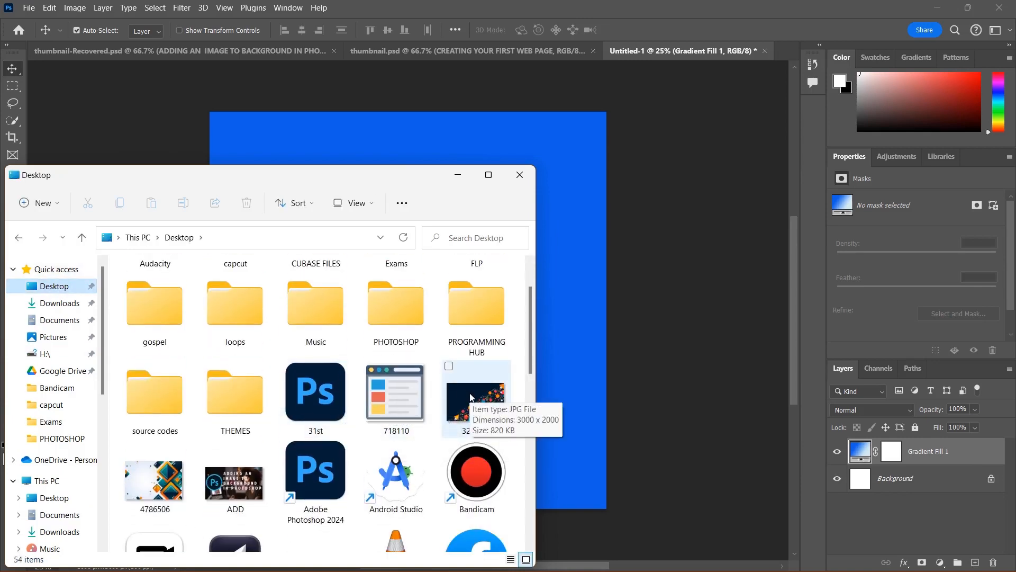
pyautogui.moveTo(469, 392); pyautogui.dragTo(567, 281)
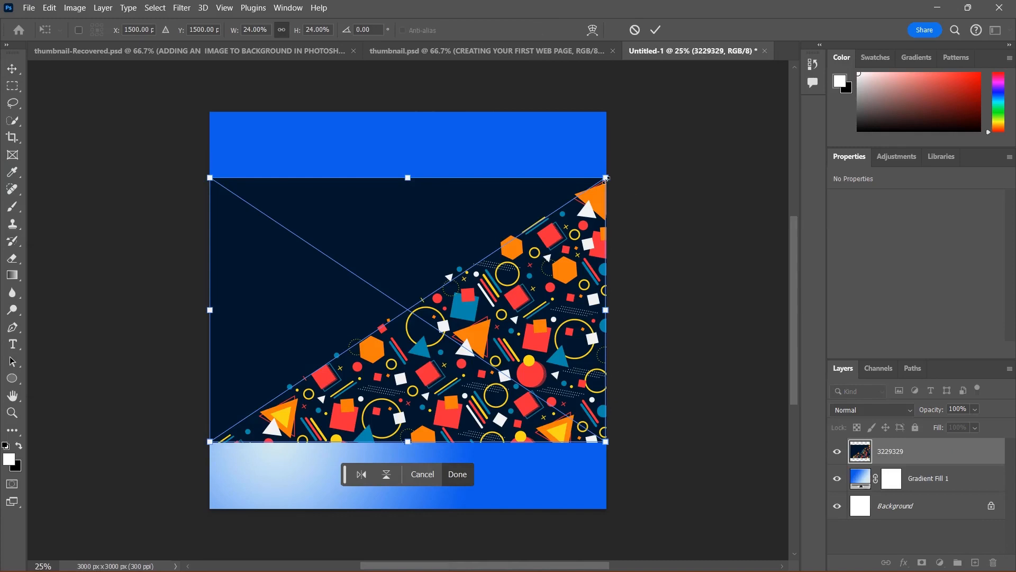
# Step: Scale the dragged-in image up over the canvas, commit it, and delete its layer
pyautogui.moveTo(606, 177); pyautogui.dragTo(755, 89)
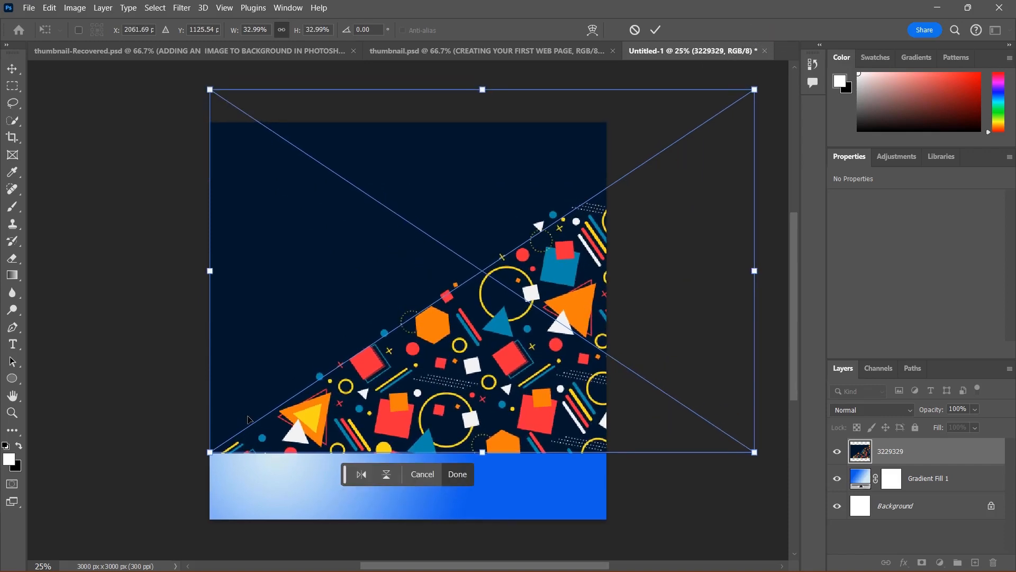
pyautogui.moveTo(210, 452); pyautogui.dragTo(142, 568)
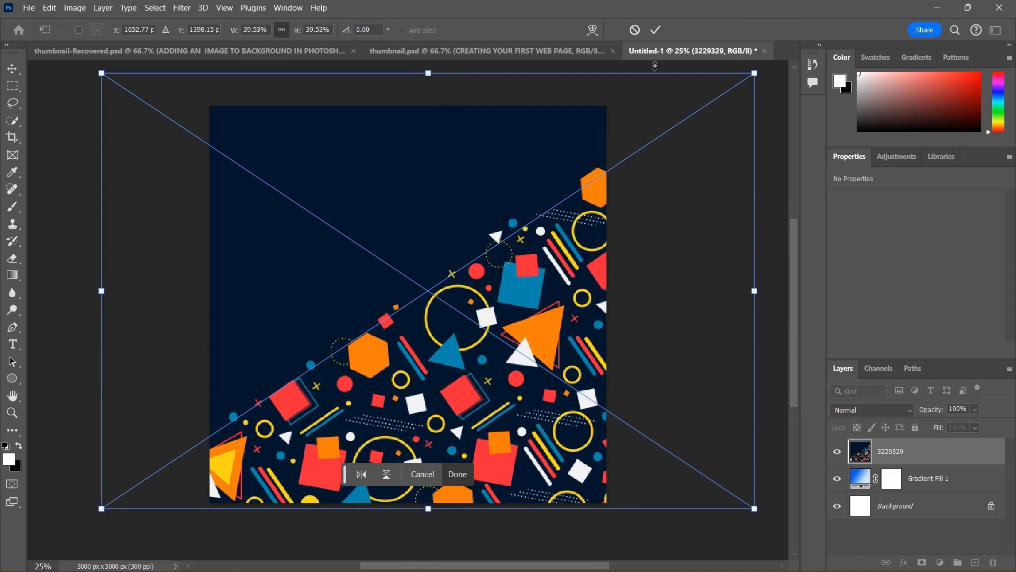
pyautogui.click(657, 30)
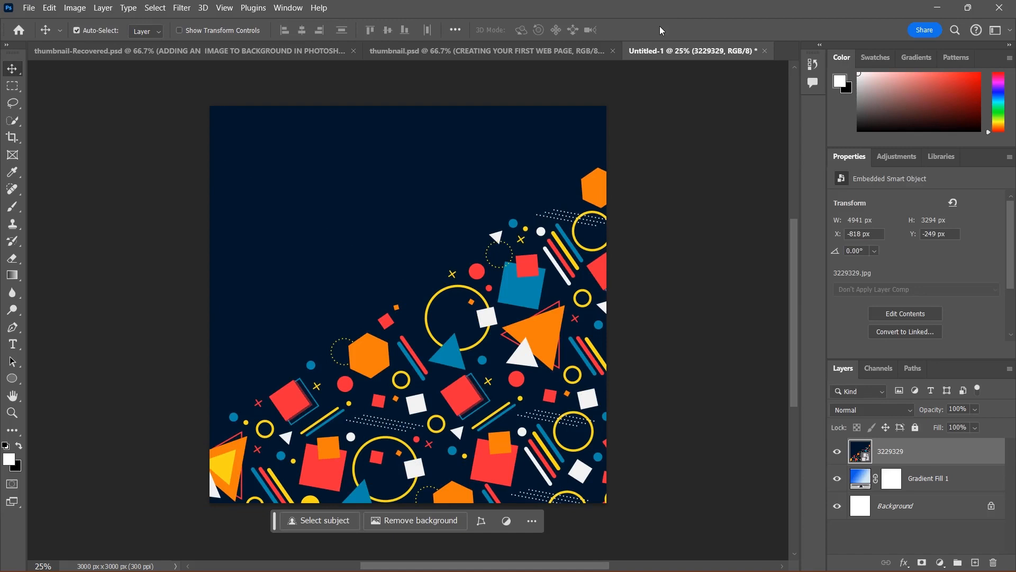
pyautogui.press('Delete')
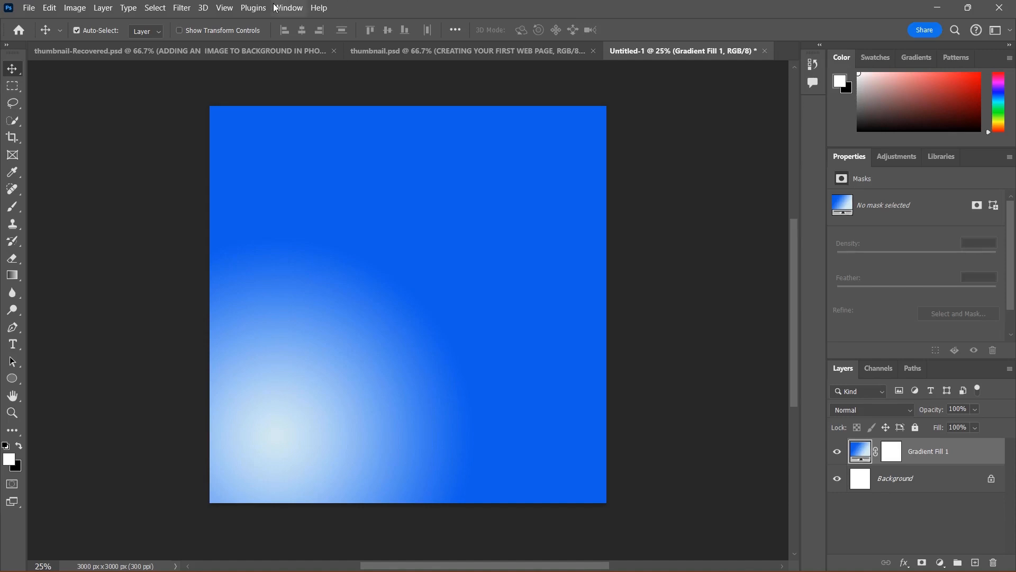
# Step: Place the Desktop image 4786506 into the document as an embedded layer
pyautogui.click(32, 8)
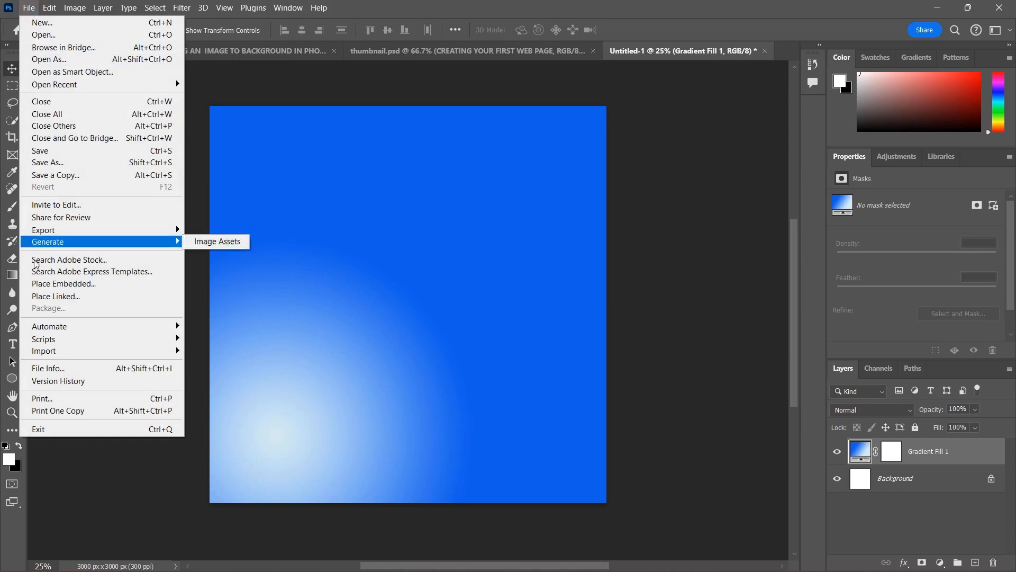
pyautogui.click(50, 286)
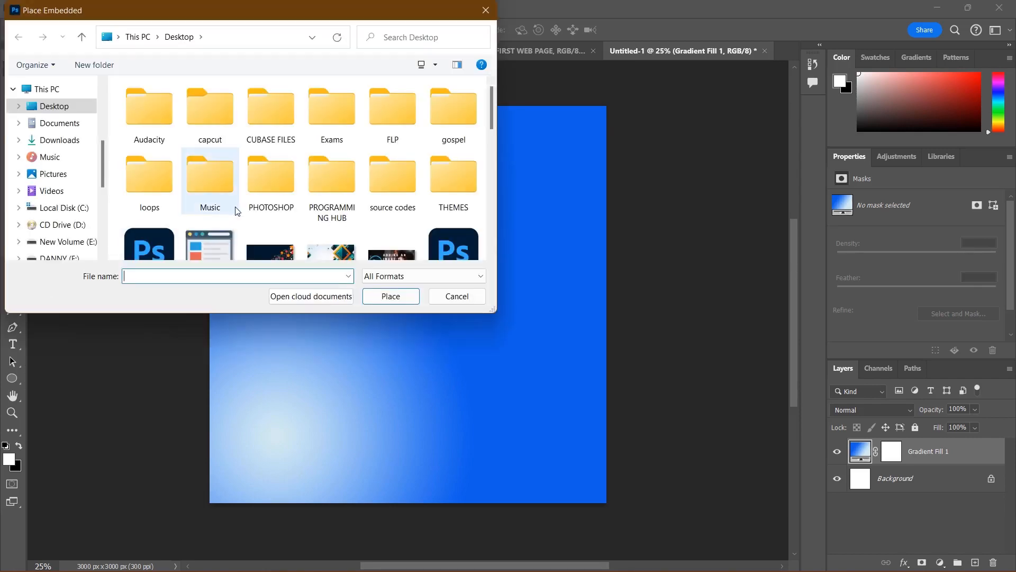
pyautogui.scroll(-1, 244, 225)
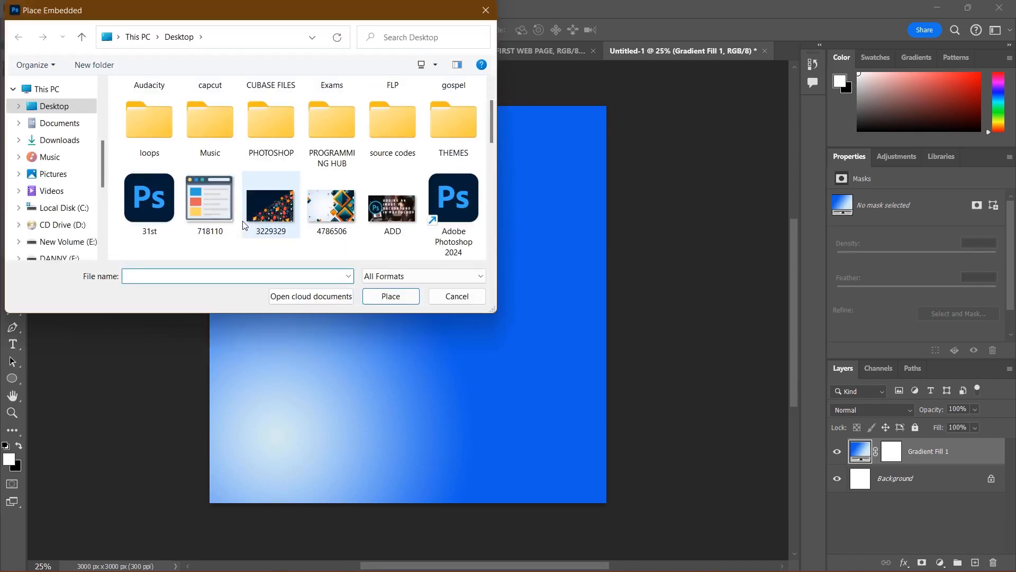
pyautogui.click(327, 226)
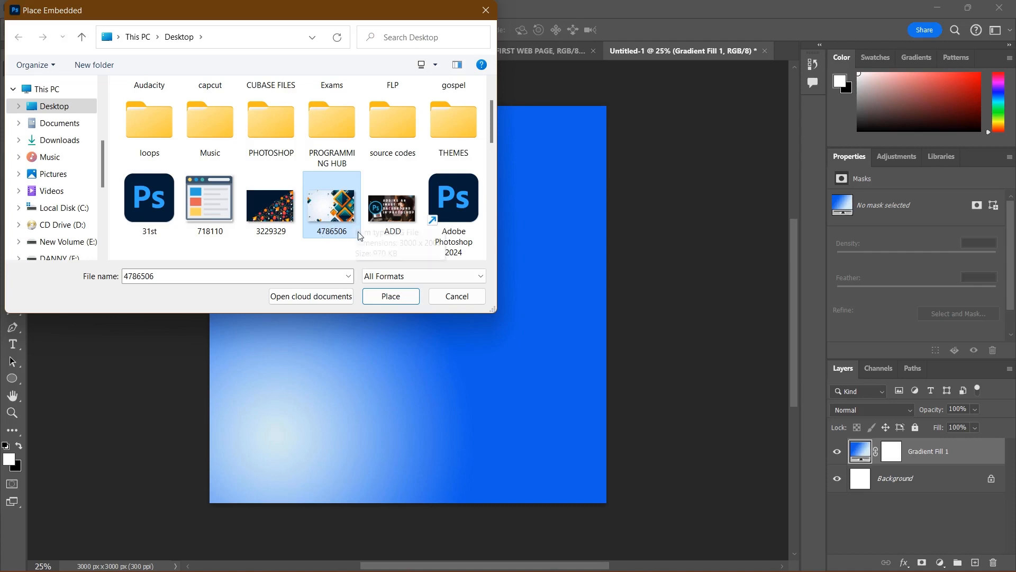
pyautogui.click(392, 298)
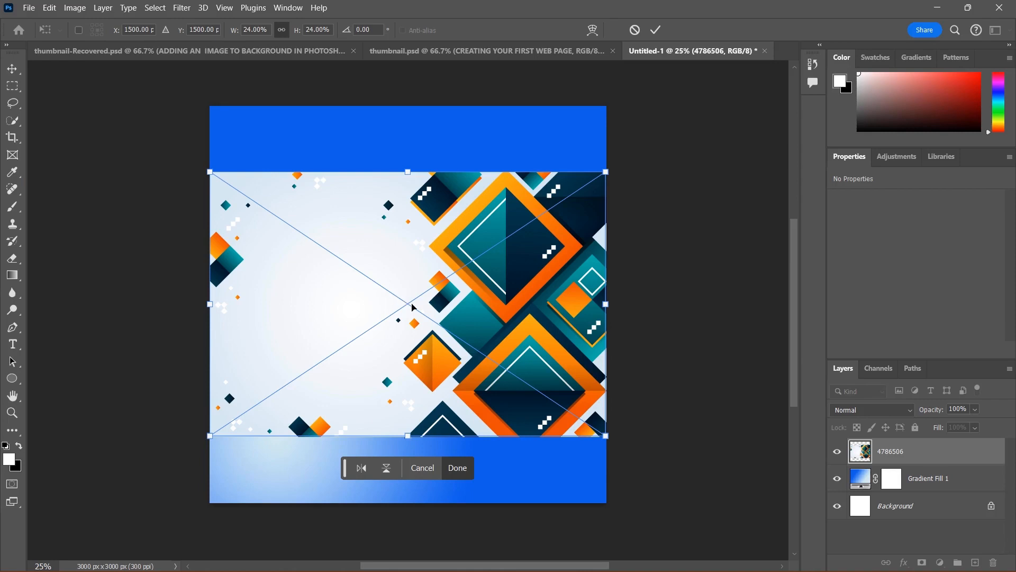
# Step: Move the placed 4786506 image up to the canvas's top edge and commit the placement
pyautogui.moveTo(413, 306); pyautogui.dragTo(414, 236)
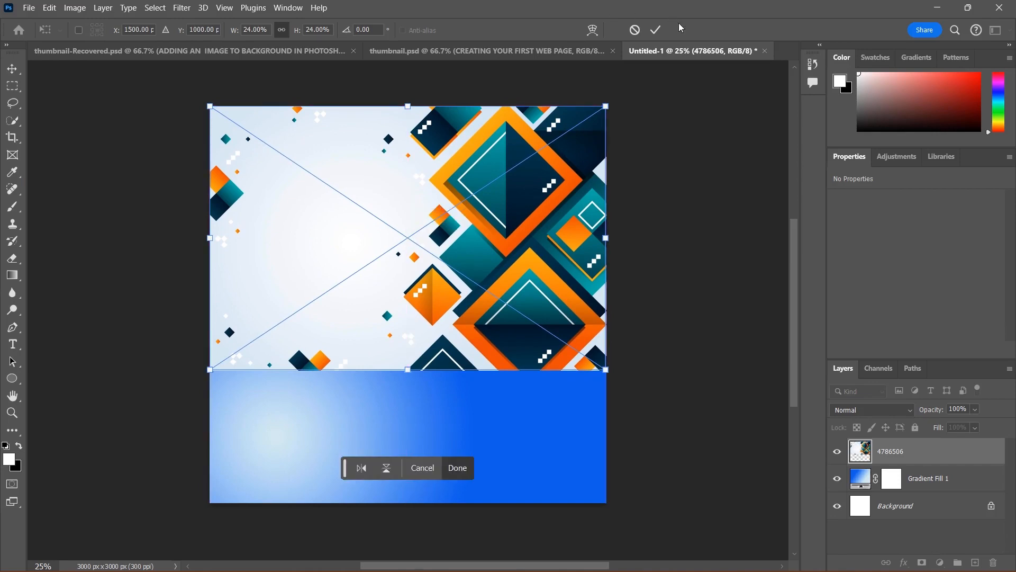
pyautogui.click(656, 30)
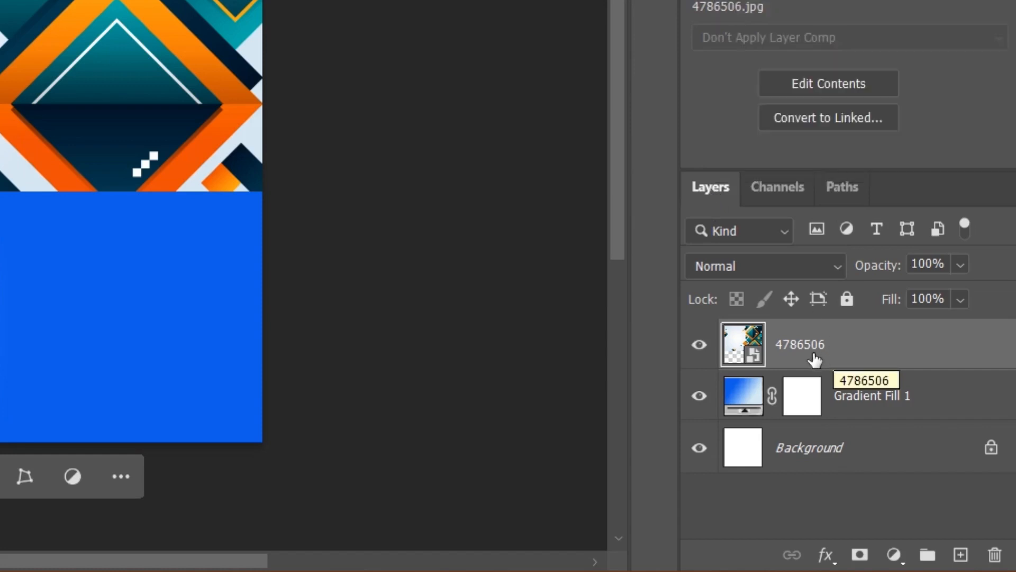
# Step: Set the 4786506 layer's blend mode to Soft Light so it blends with the blue gradient
pyautogui.click(701, 346)
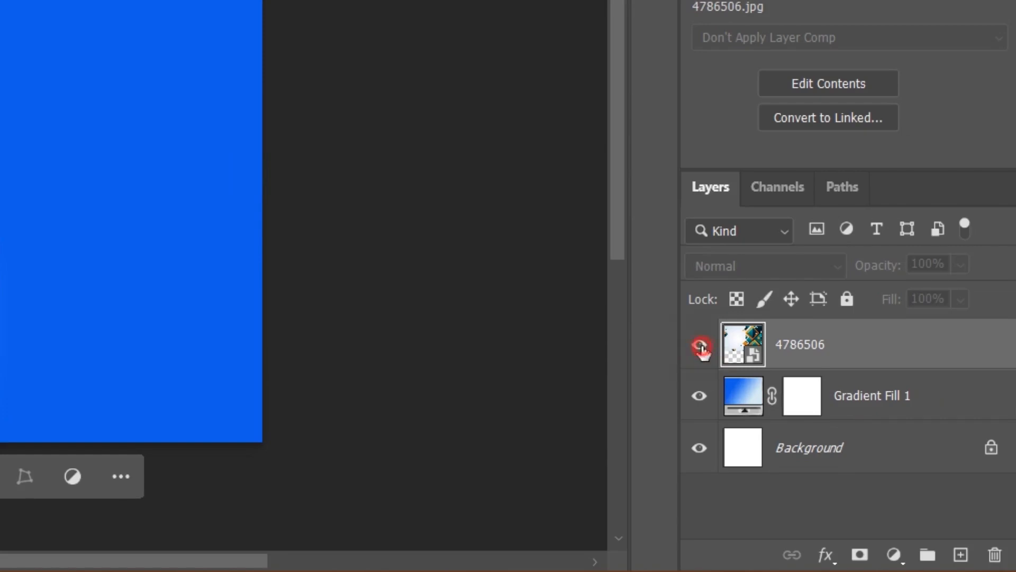
pyautogui.click(702, 349)
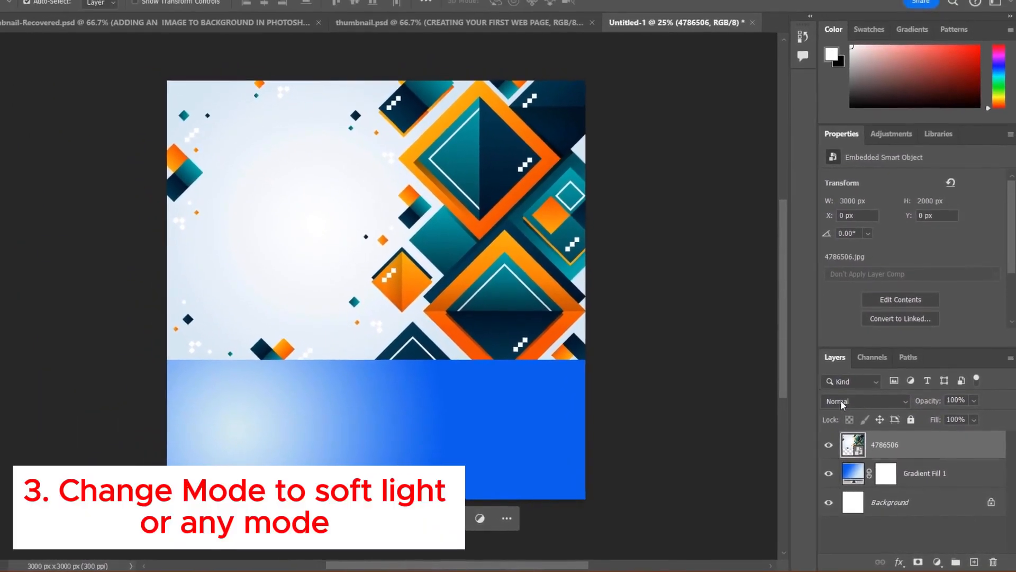
pyautogui.click(841, 402)
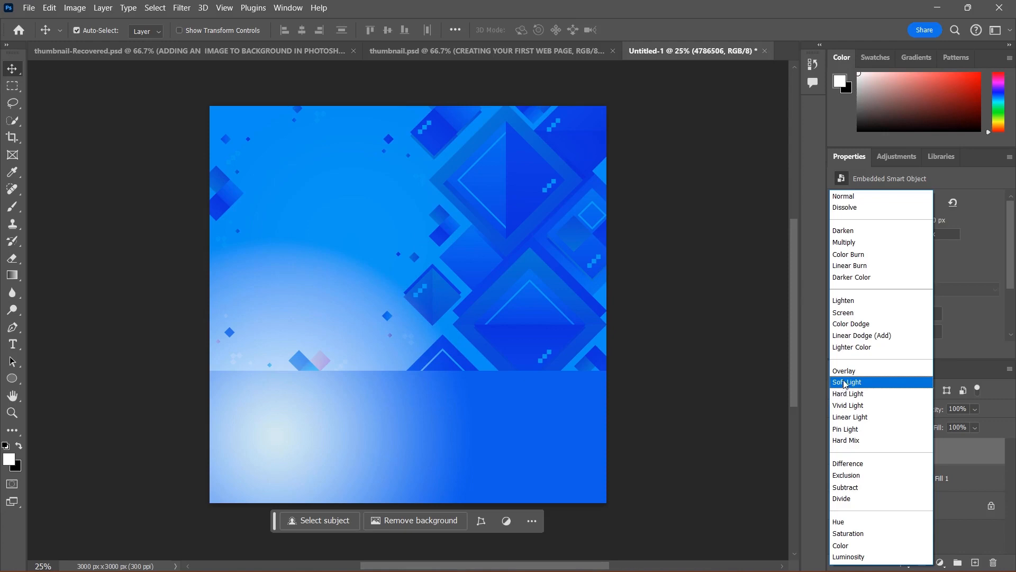
pyautogui.click(845, 382)
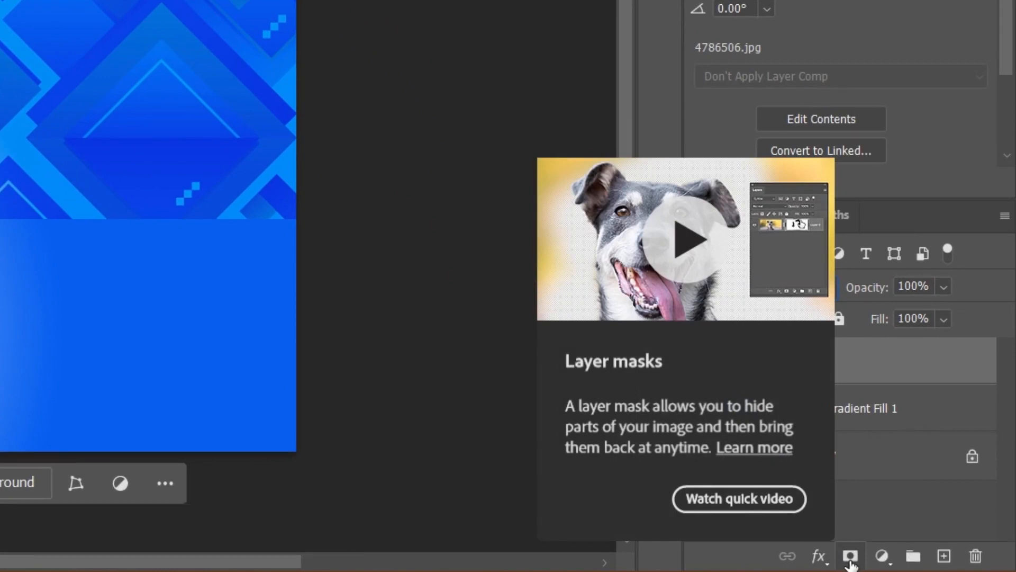
# Step: Add a layer mask to the 4786506 layer and paint it black with a soft 1811 px brush over the image's bottom edge
pyautogui.click(849, 558)
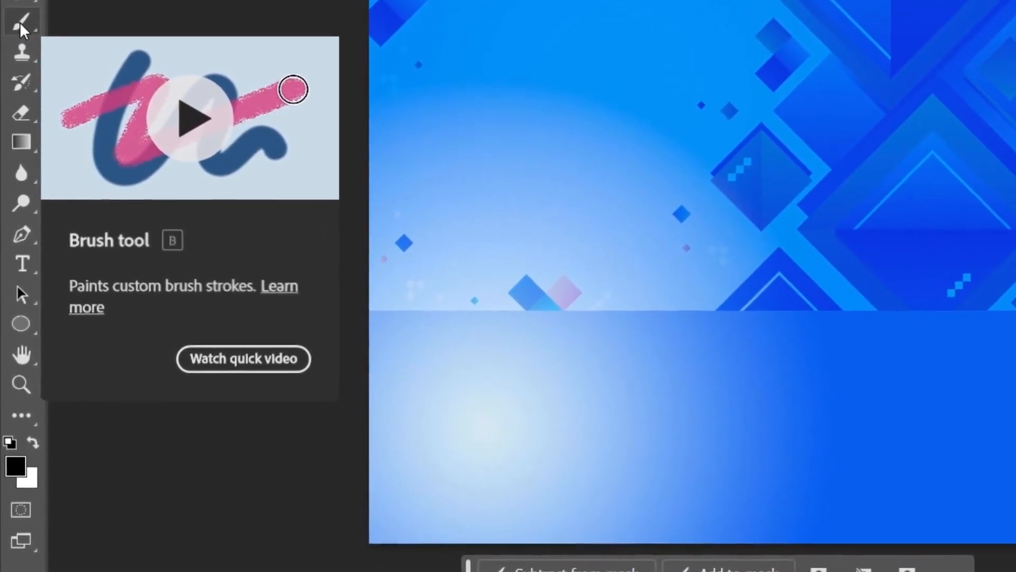
pyautogui.click(20, 40)
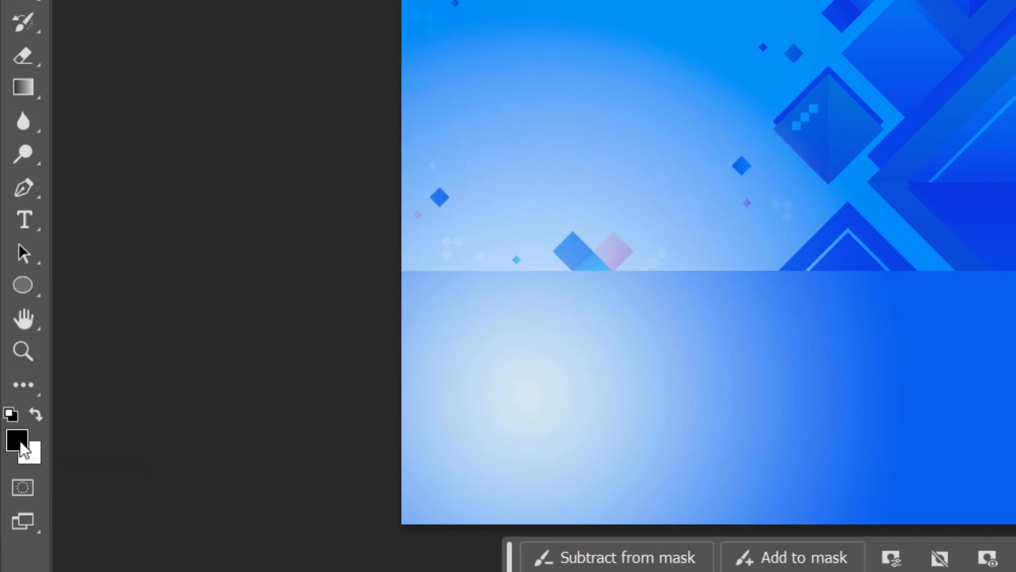
pyautogui.press('x')
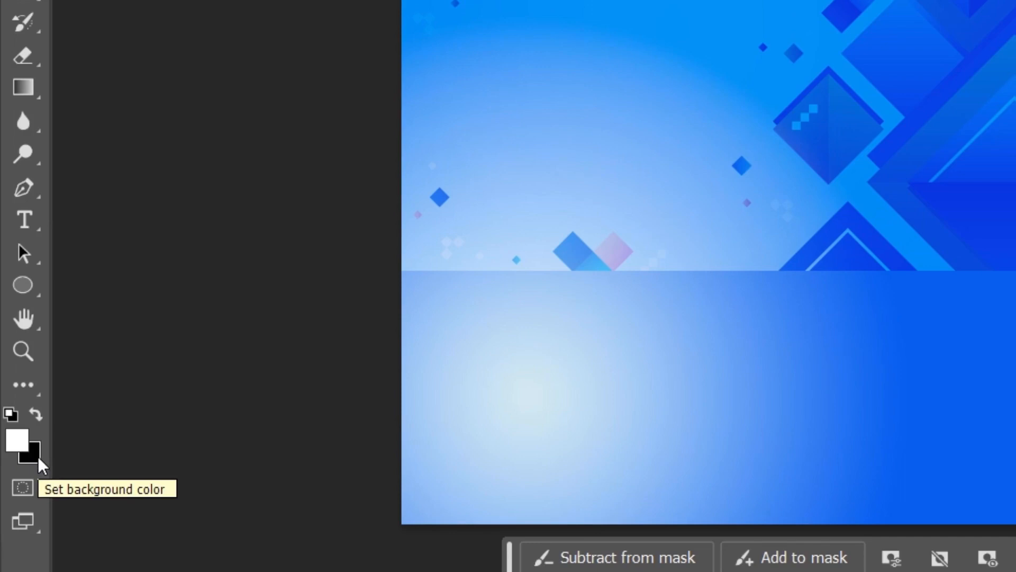
pyautogui.press('x')
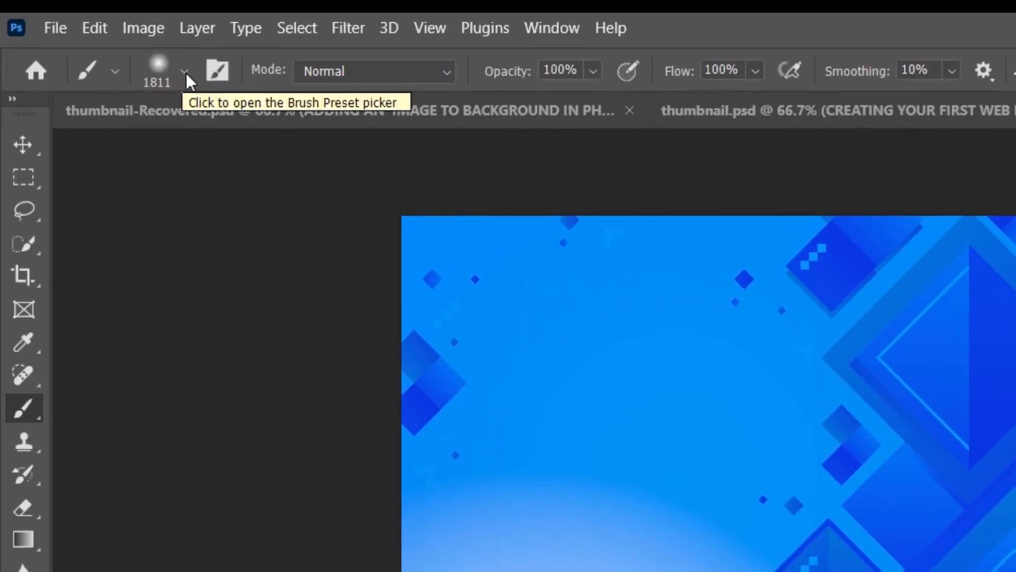
pyautogui.click(185, 72)
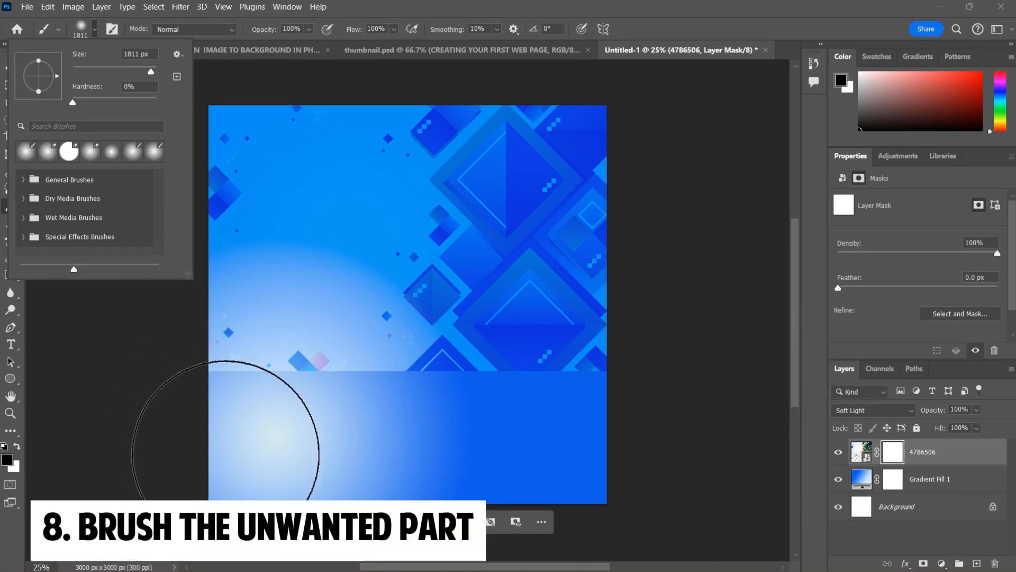
pyautogui.click(227, 456)
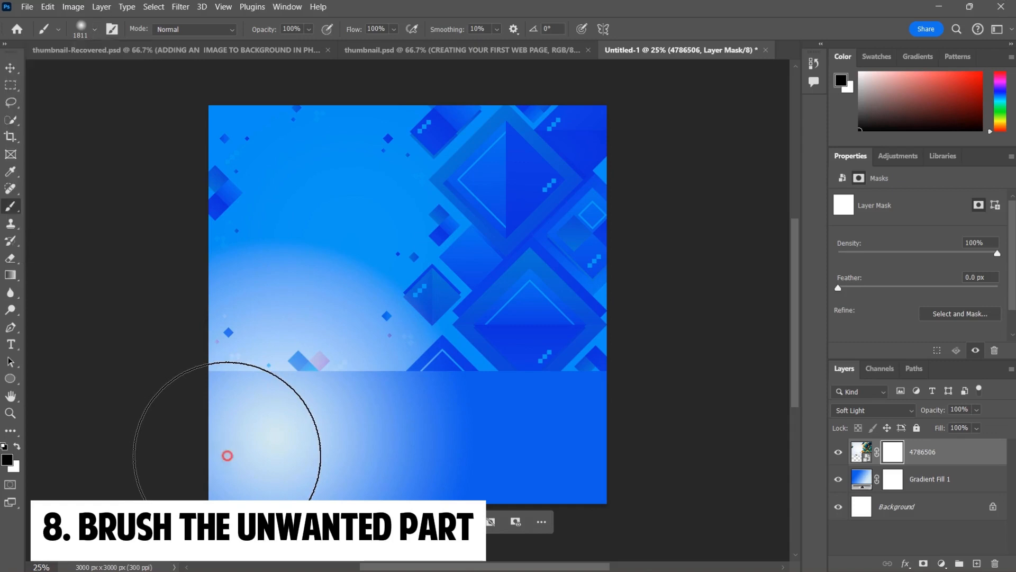
pyautogui.click(227, 456)
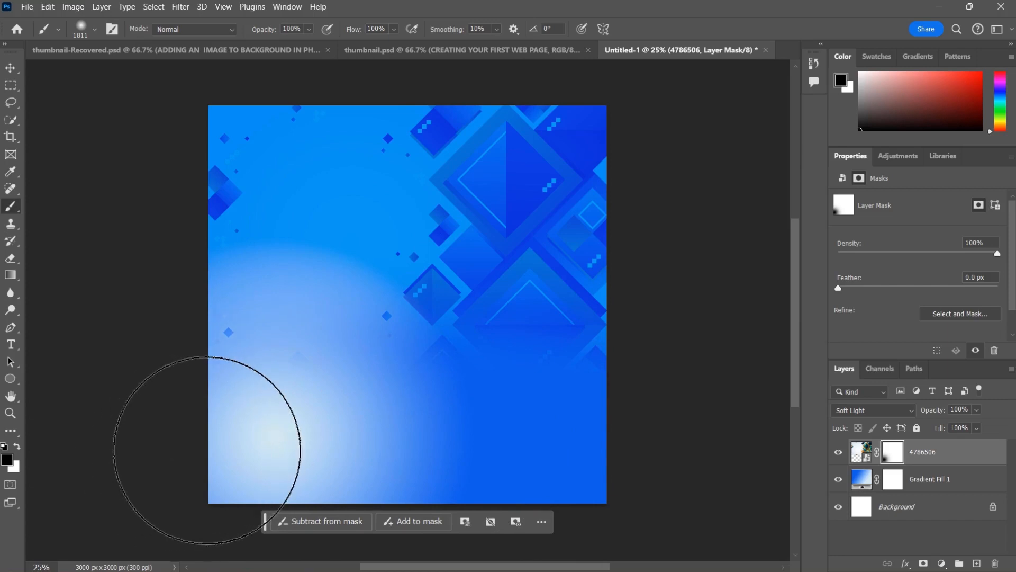
pyautogui.click(203, 446)
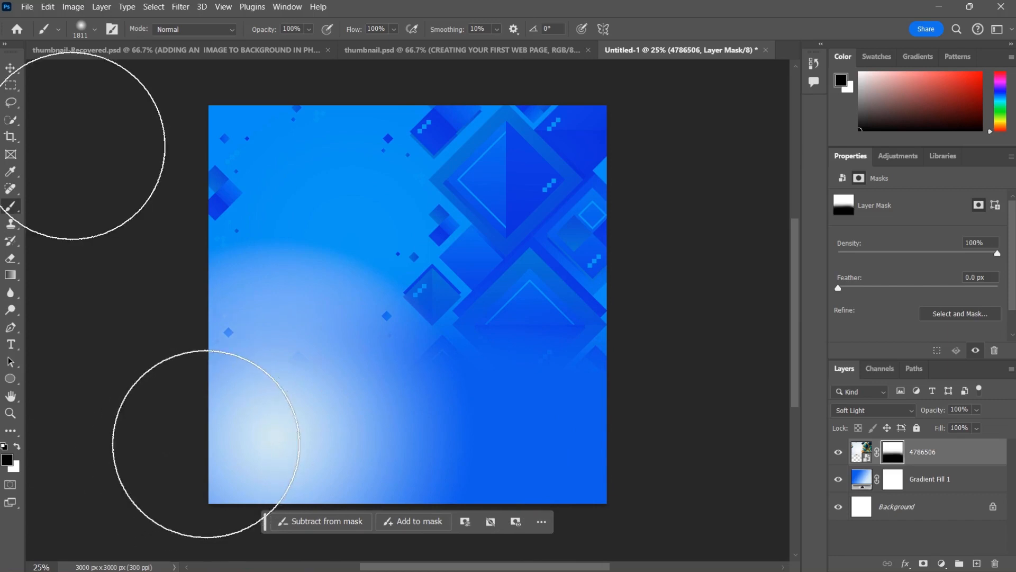
# Step: Move the 4786506 layer slightly upward on the canvas with the Move tool
pyautogui.click(11, 70)
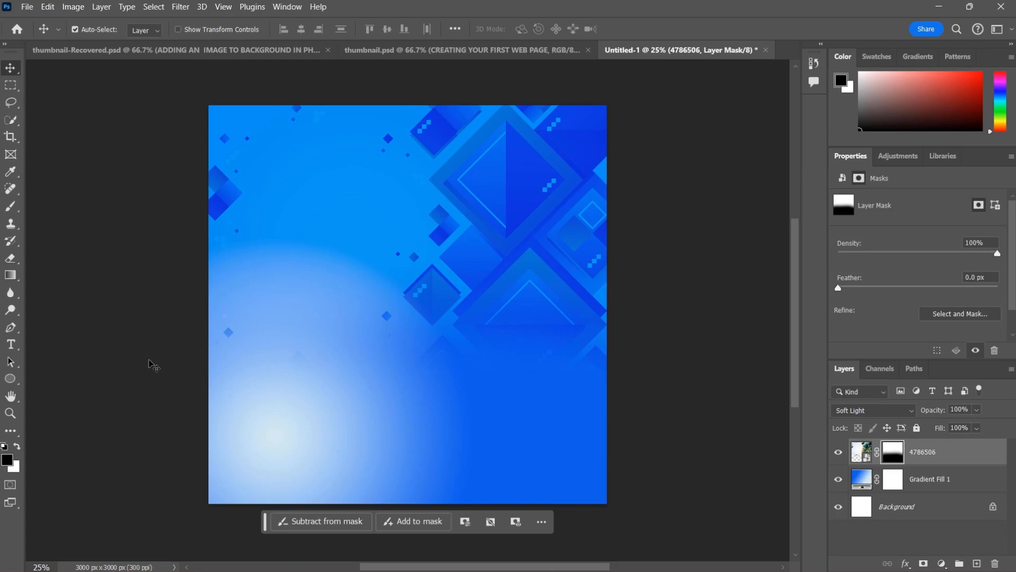
pyautogui.moveTo(529, 243); pyautogui.dragTo(529, 200)
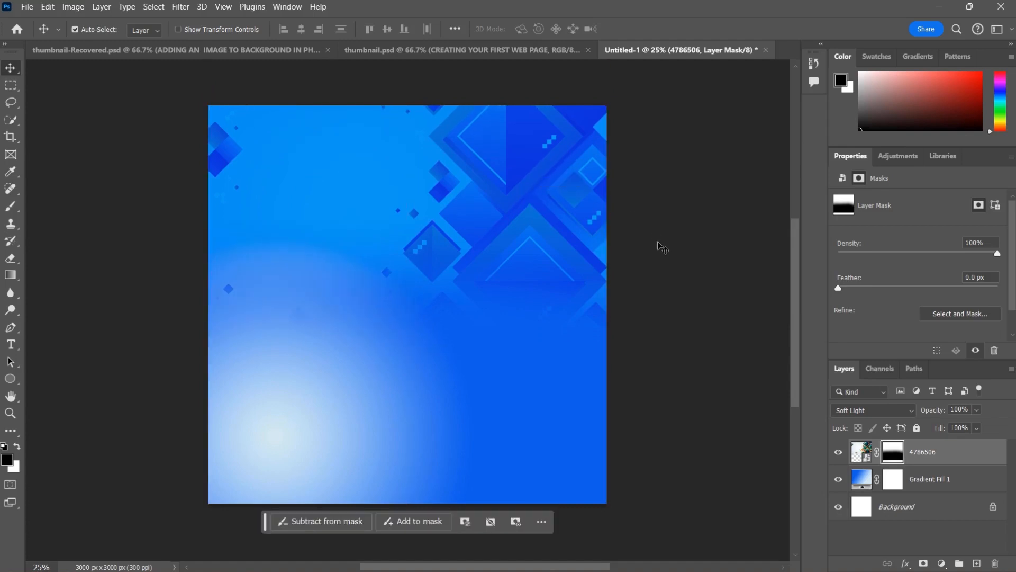